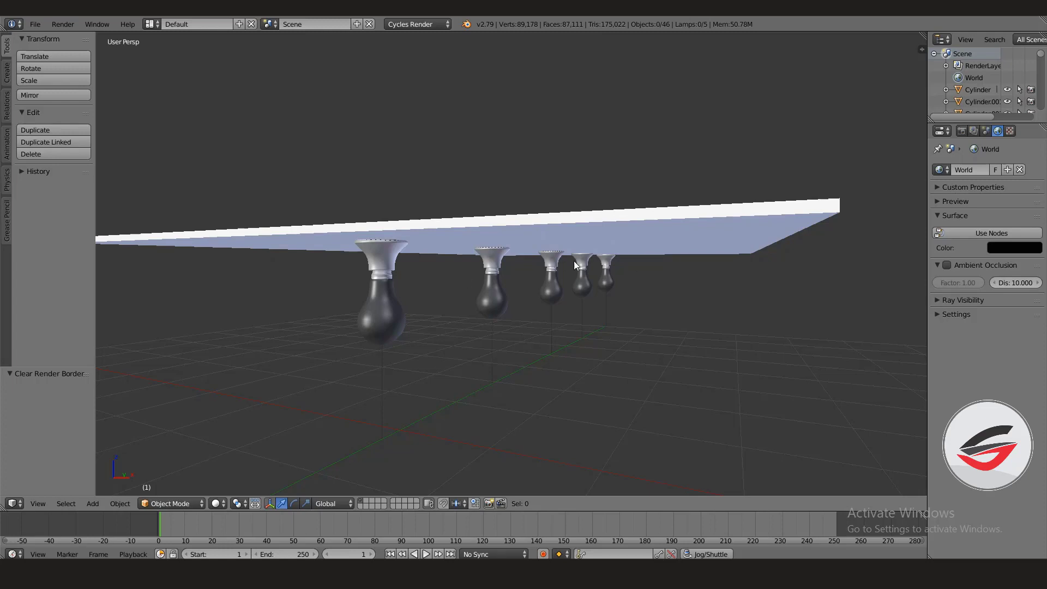
- Set a render border around the row of hanging bulbs and preview them with Rendered viewport shading
{"action": "middle_click_drag", "start_coordinate": [574, 260], "coordinate": [312, 221]}
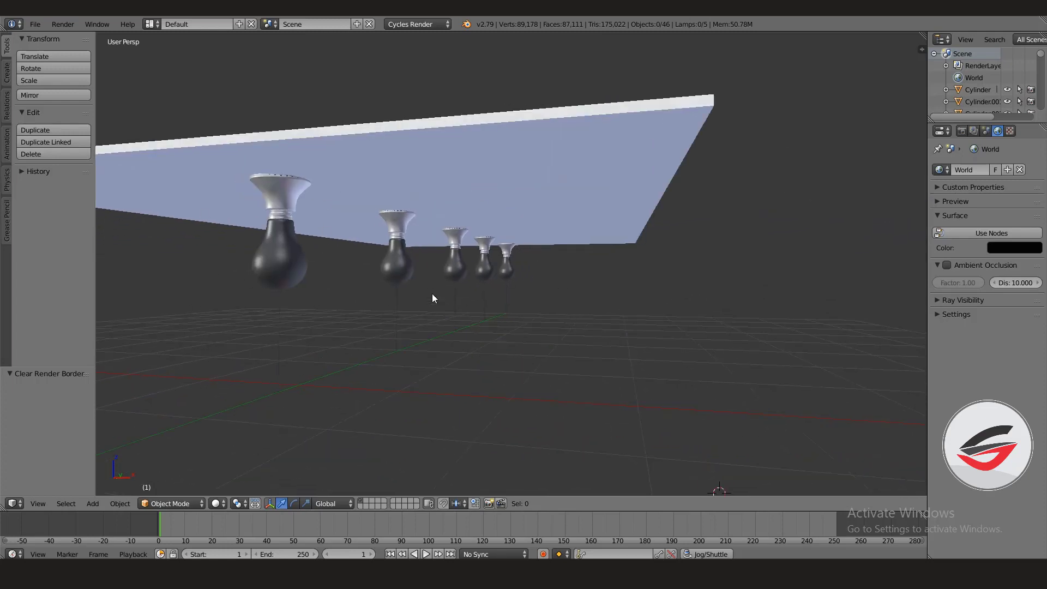
{"action": "middle_click_drag", "start_coordinate": [389, 316], "coordinate": [445, 309]}
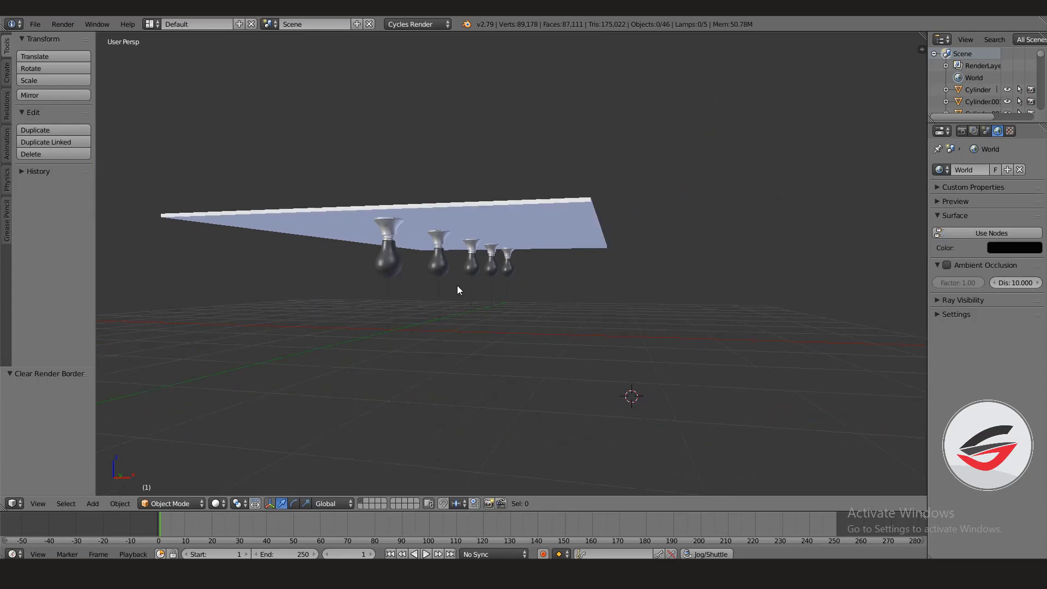
{"action": "key", "text": "ctrl+b"}
{"action": "left_click_drag", "start_coordinate": [250, 178], "coordinate": [575, 330]}
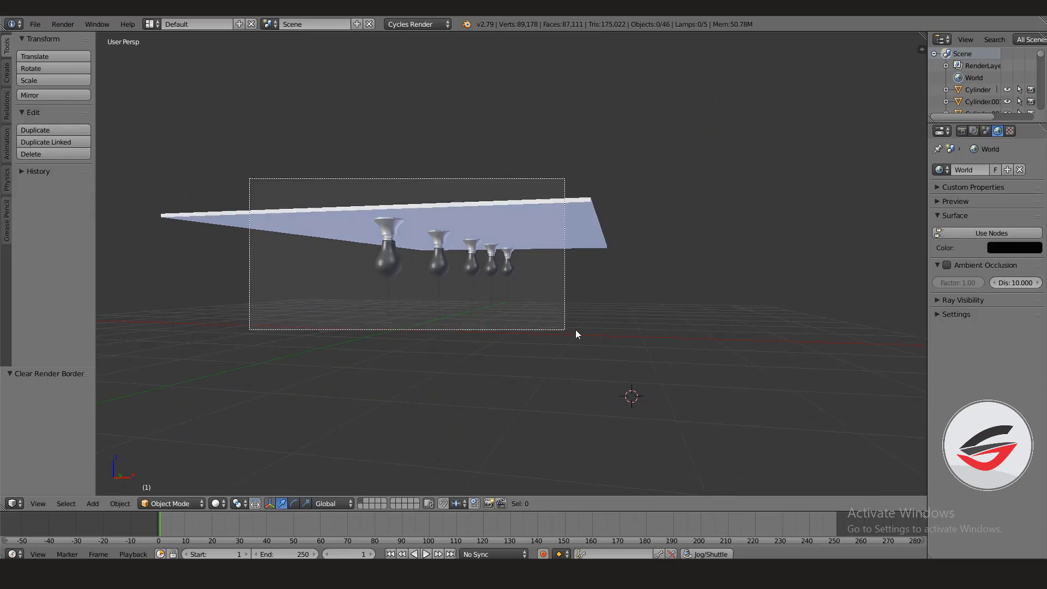
{"action": "left_click", "coordinate": [215, 505]}
{"action": "left_click", "coordinate": [282, 423]}
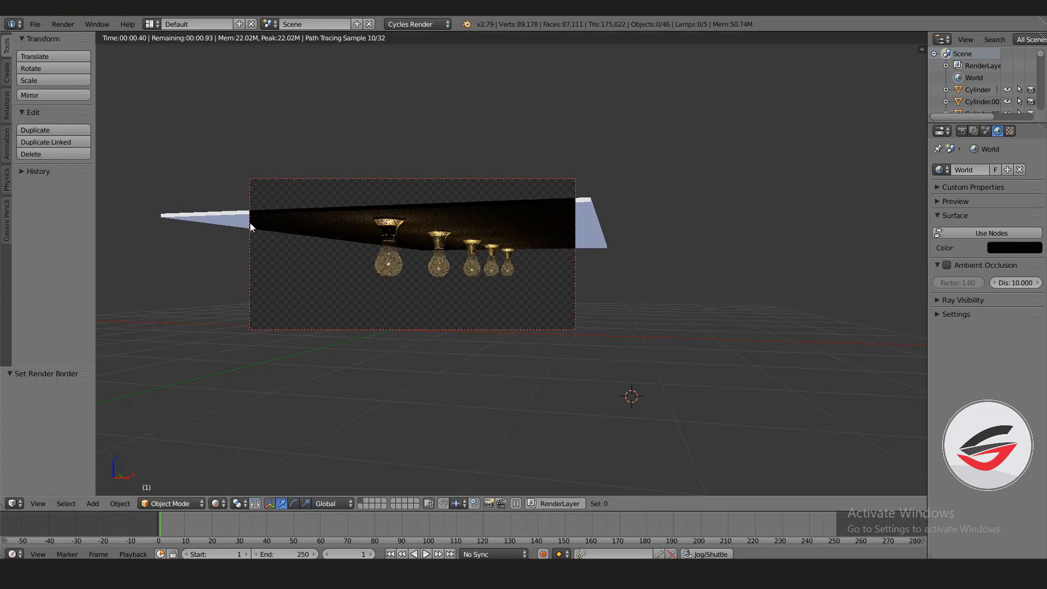
{"action": "scroll", "coordinate": [463, 260], "scroll_direction": "up", "scroll_amount": 3}
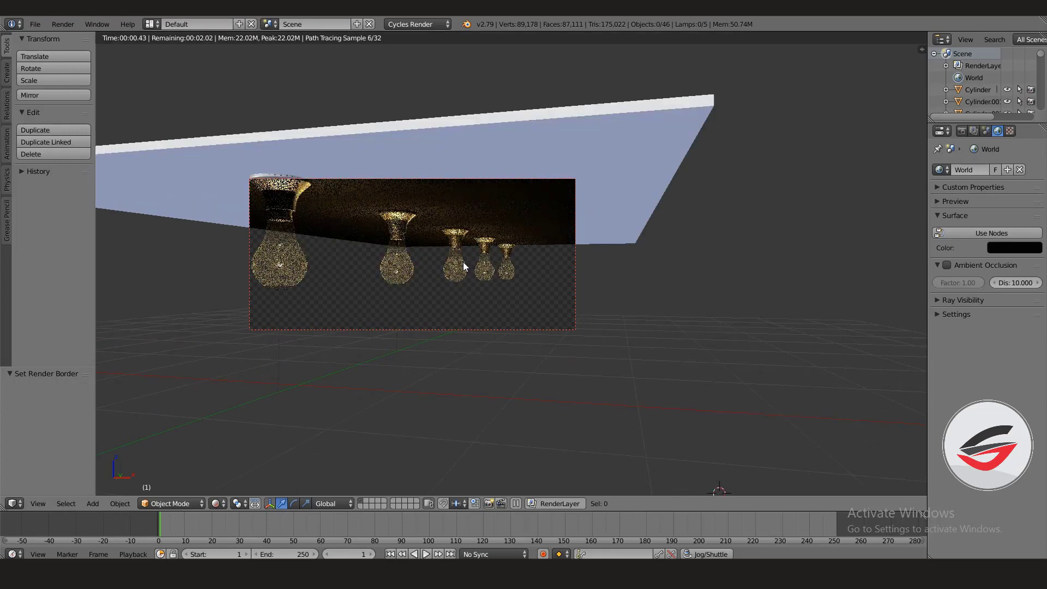
{"action": "scroll", "coordinate": [415, 285], "scroll_direction": "up", "scroll_amount": 1}
{"action": "middle_click_drag", "start_coordinate": [416, 284], "coordinate": [468, 288]}
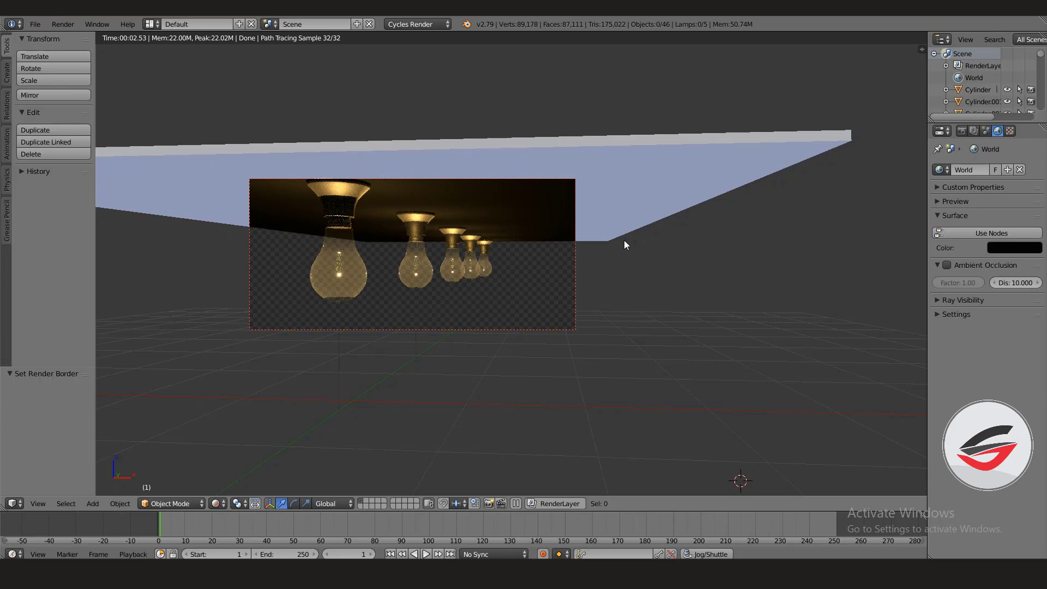
- Return the viewport to Solid shading and add a camera to the scene
{"action": "left_click", "coordinate": [218, 503]}
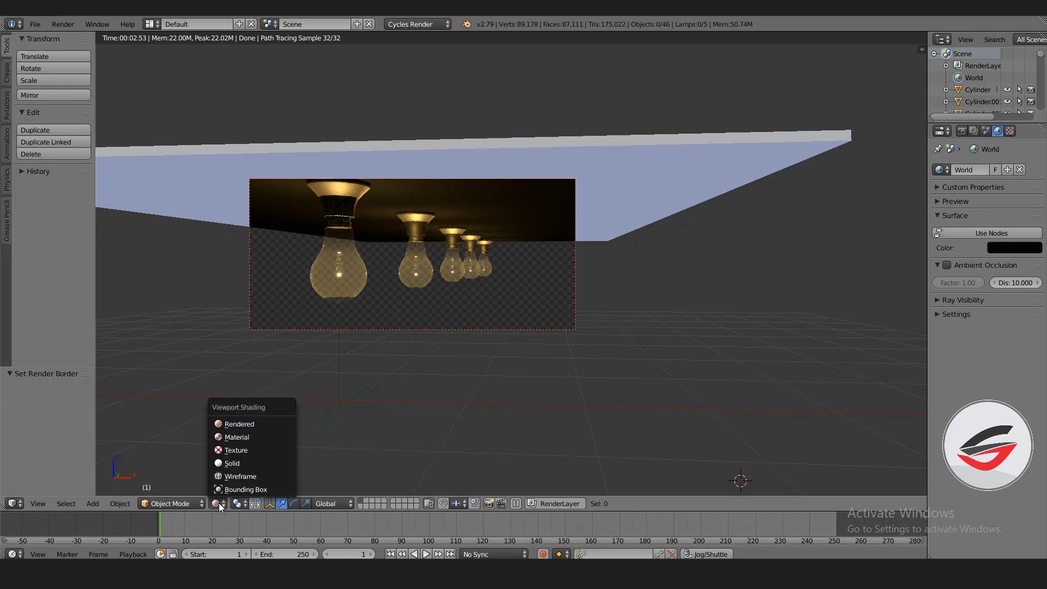
{"action": "left_click", "coordinate": [235, 464]}
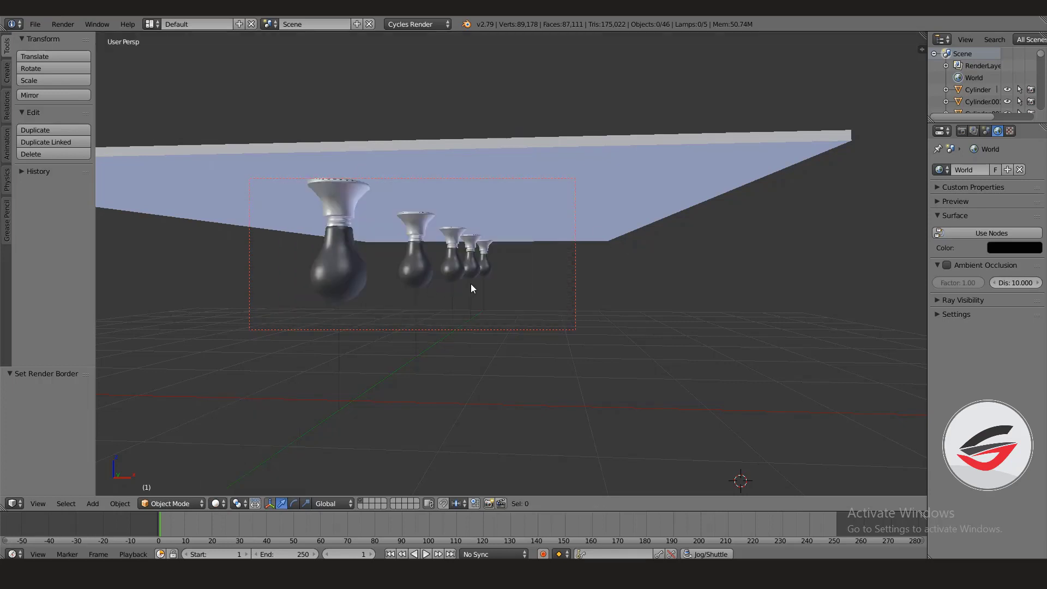
{"action": "scroll", "coordinate": [477, 309], "scroll_direction": "down", "scroll_amount": 8}
{"action": "middle_click_drag", "start_coordinate": [495, 281], "coordinate": [483, 326]}
{"action": "key", "text": "shift+a"}
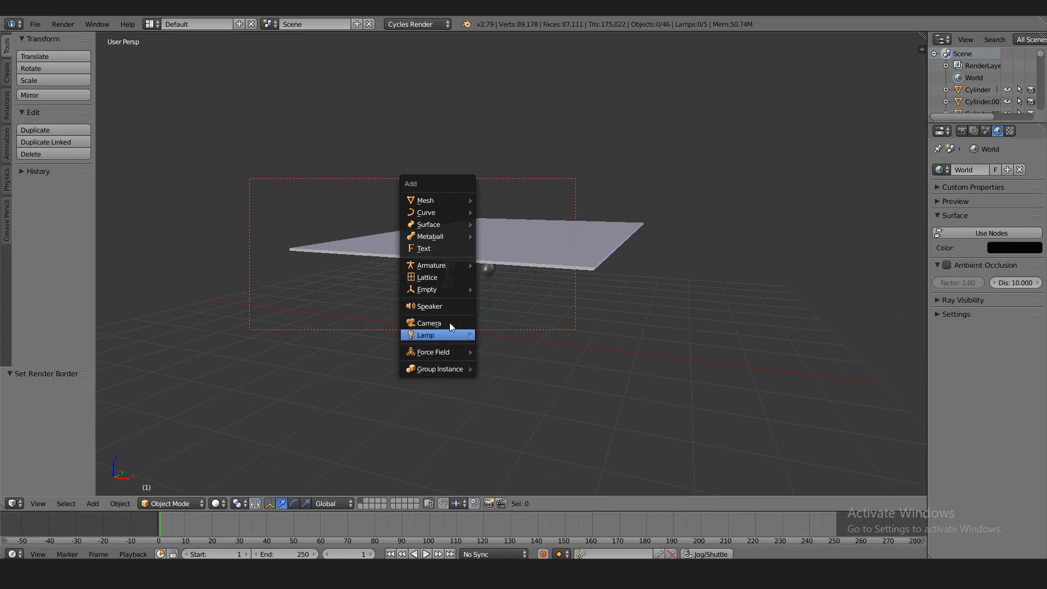
{"action": "left_click", "coordinate": [446, 322]}
{"action": "scroll", "coordinate": [484, 338], "scroll_direction": "up", "scroll_amount": 4}
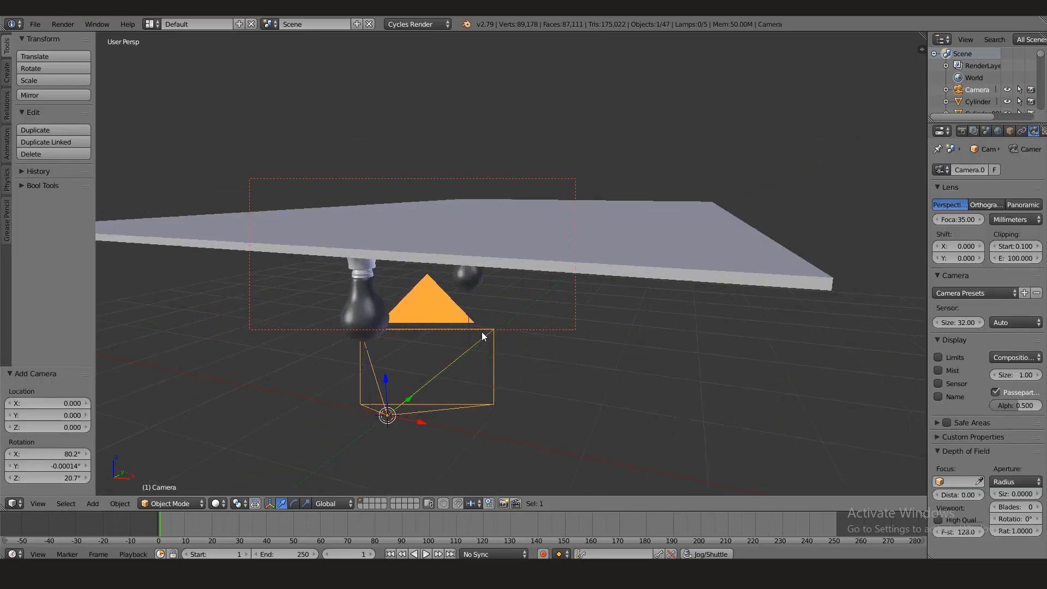
- Move the camera backward along the Y axis away from the bulbs and raise it about 0.077 along Z
{"action": "middle_click_drag", "start_coordinate": [485, 338], "coordinate": [454, 335]}
{"action": "left_click_drag", "start_coordinate": [335, 376], "coordinate": [202, 418]}
{"action": "middle_click_drag", "start_coordinate": [325, 377], "coordinate": [383, 356]}
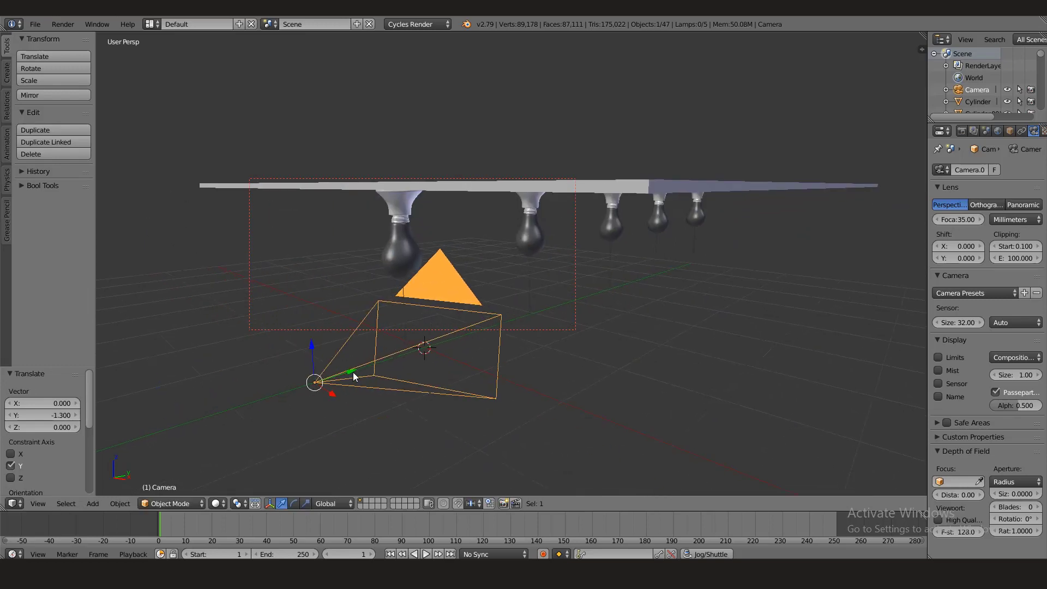
{"action": "left_click_drag", "start_coordinate": [353, 375], "coordinate": [283, 350]}
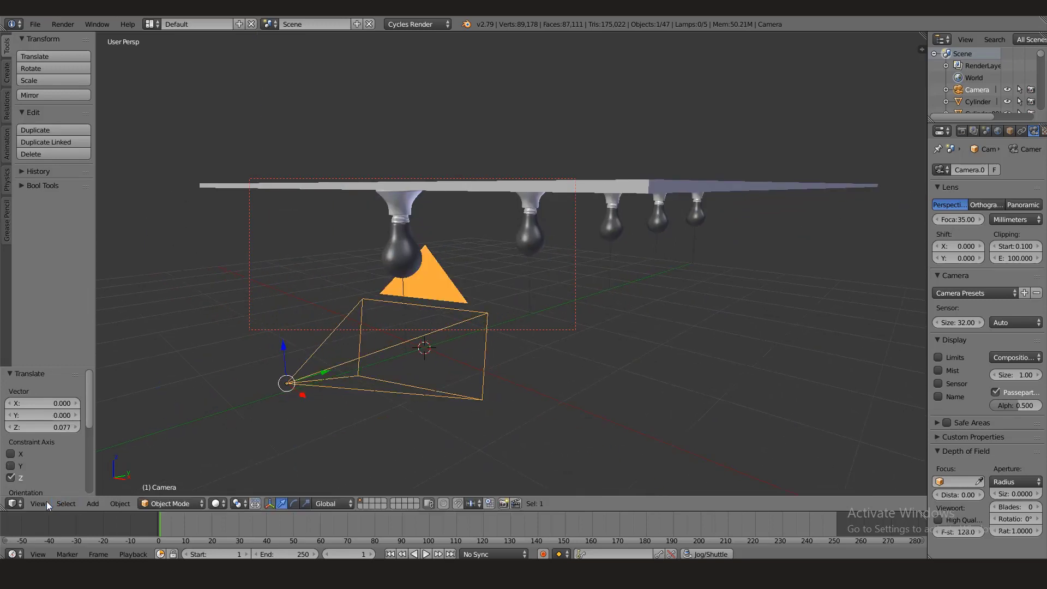
- Look through the camera, lock it to the view, and frame the row of bulbs with the nearest one large at the right
{"action": "left_click", "coordinate": [41, 502]}
{"action": "left_click", "coordinate": [72, 460]}
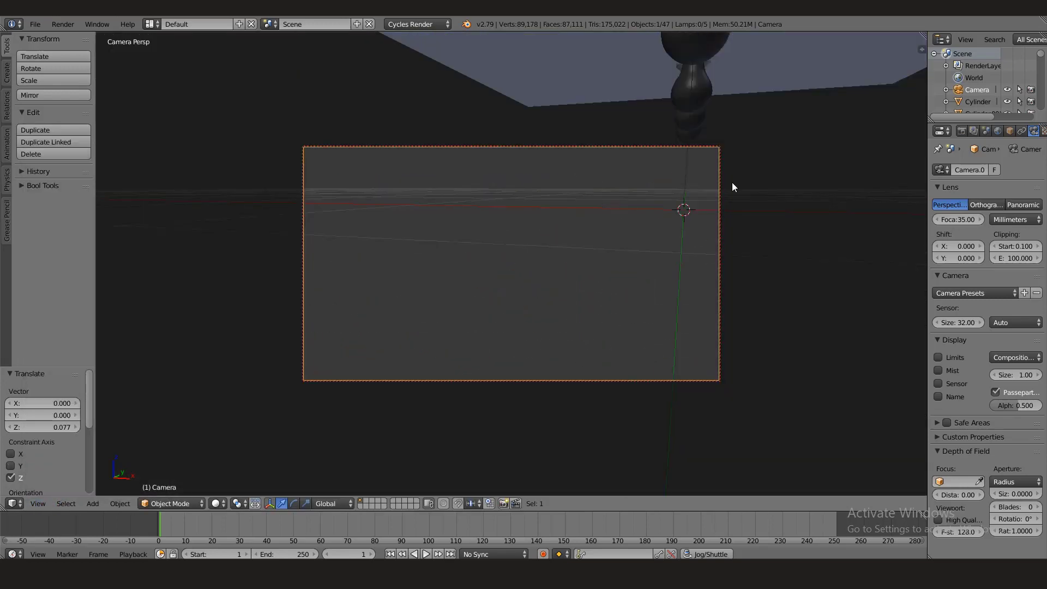
{"action": "key", "text": "n"}
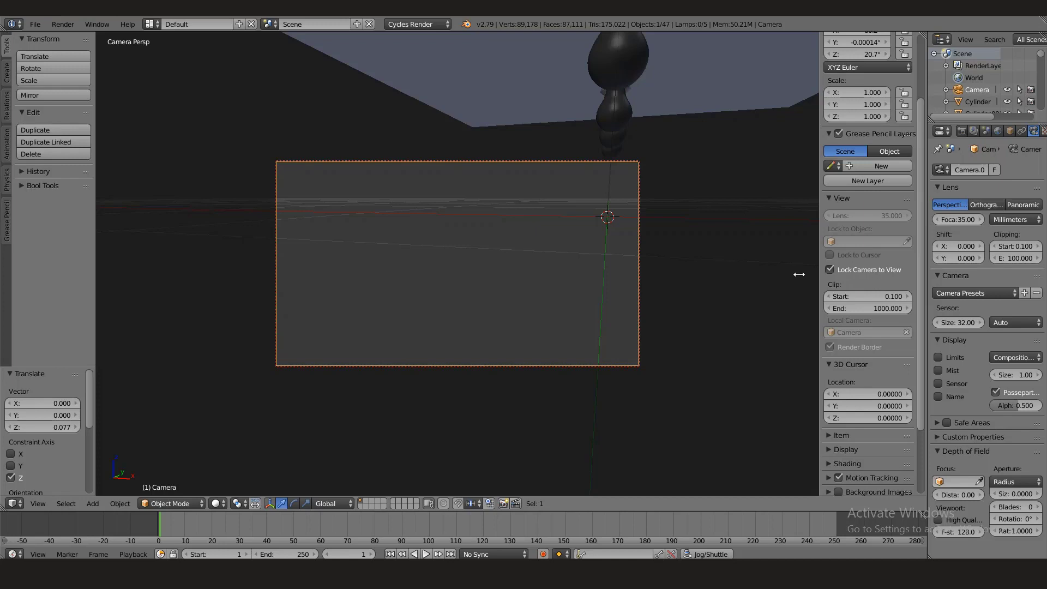
{"action": "middle_click_drag", "start_coordinate": [542, 225], "coordinate": [580, 285]}
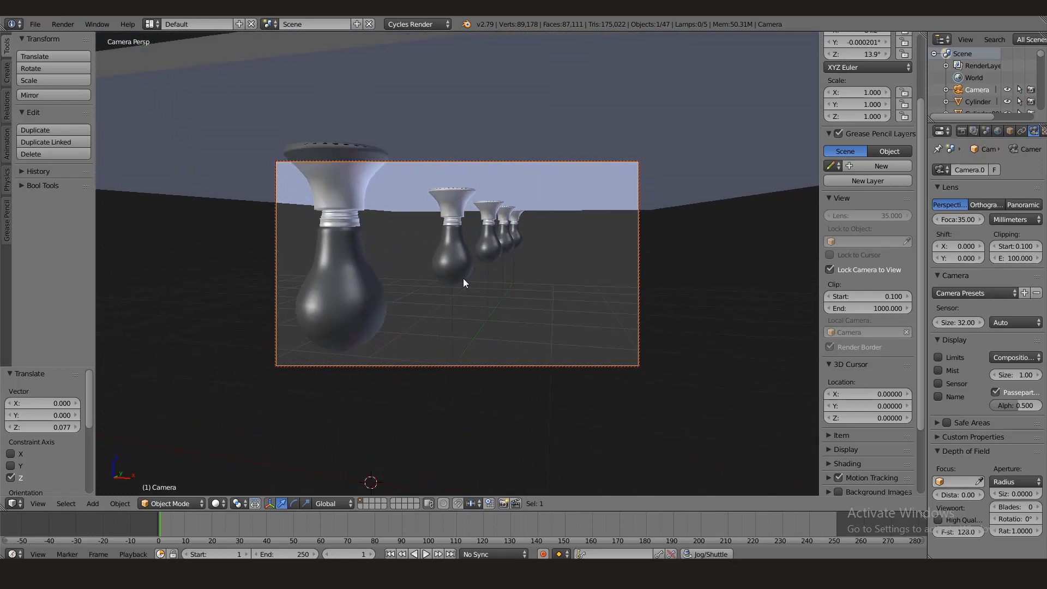
{"action": "middle_click_drag", "start_coordinate": [463, 279], "coordinate": [498, 261]}
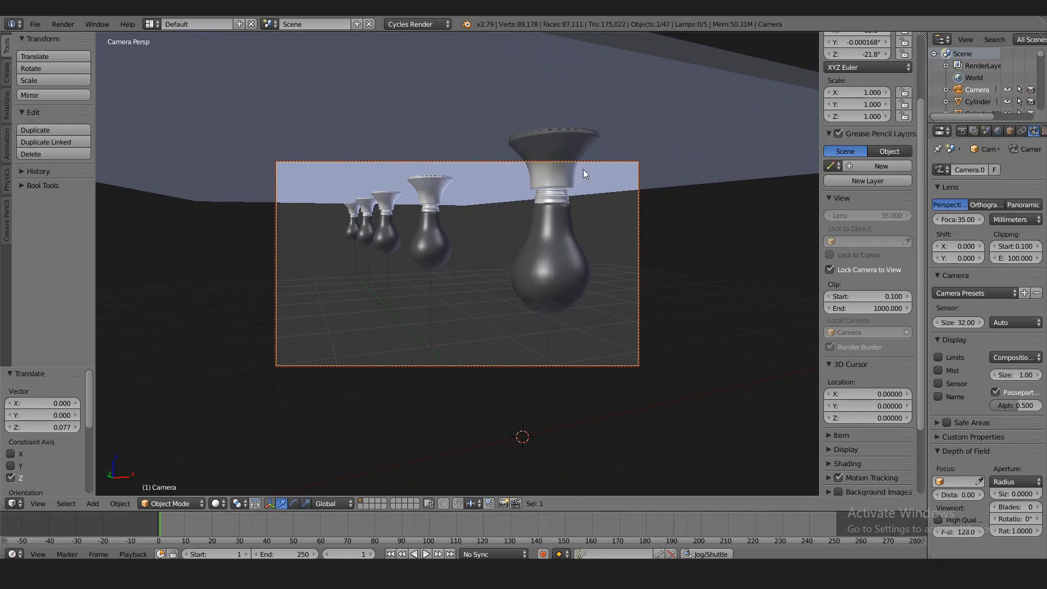
- Preview the camera framing with Rendered viewport shading, and return to Solid shading
{"action": "left_click", "coordinate": [217, 504]}
{"action": "left_click", "coordinate": [238, 424]}
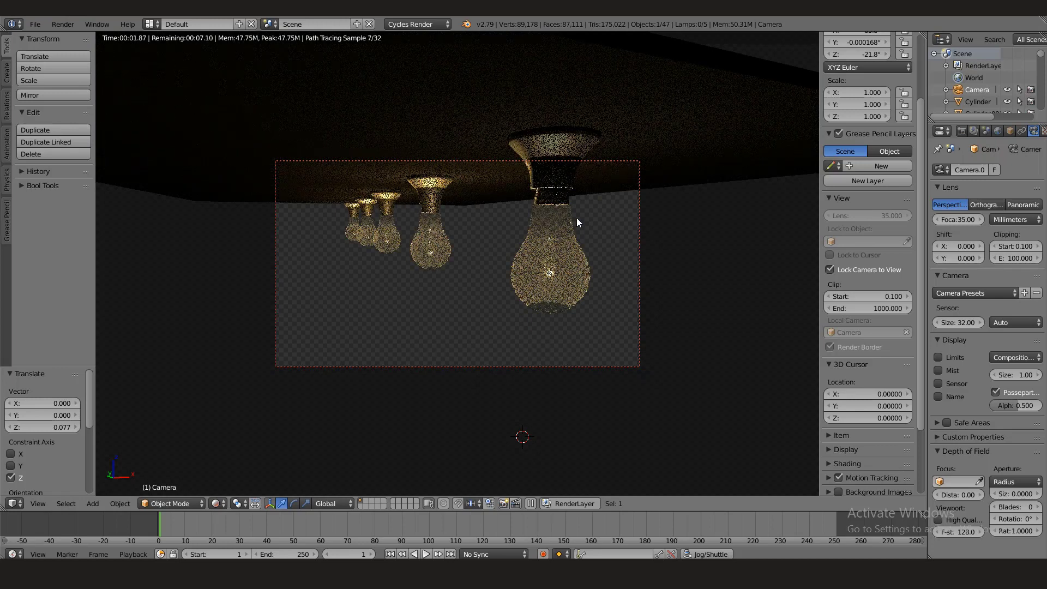
{"action": "left_click", "coordinate": [216, 504]}
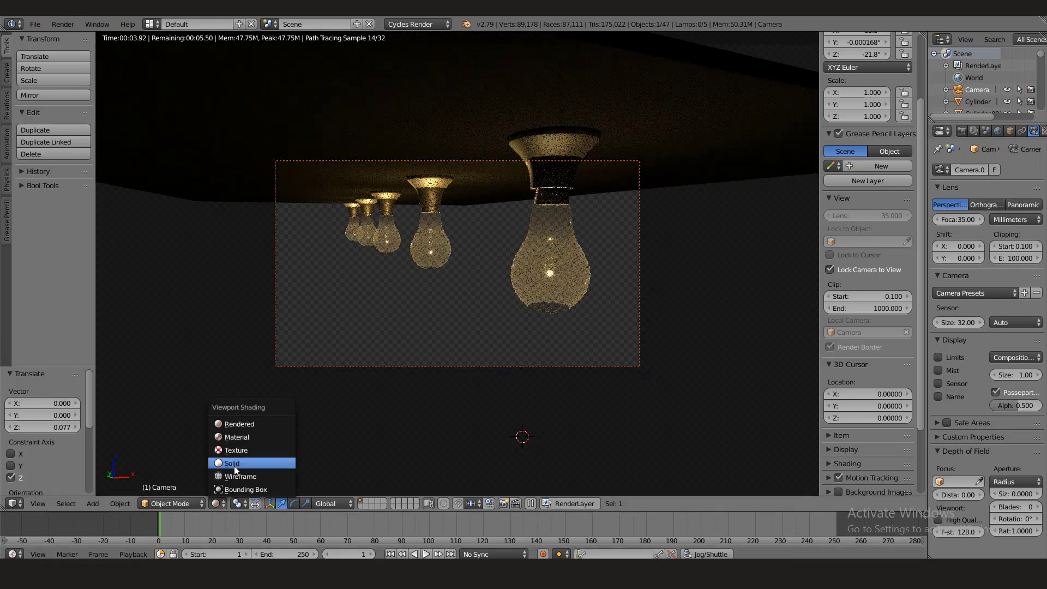
{"action": "left_click", "coordinate": [234, 464]}
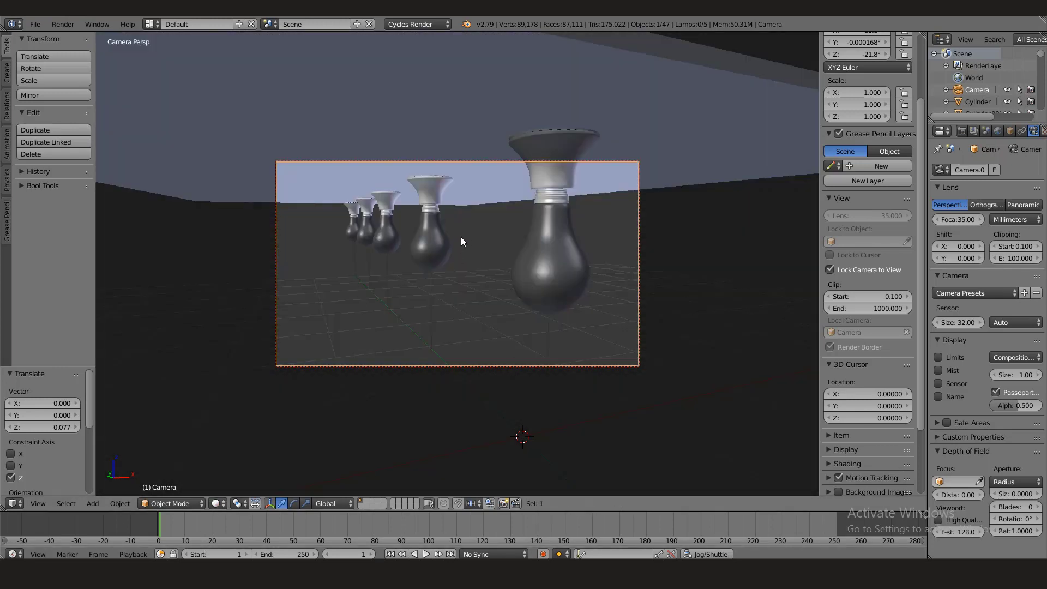
- Place the 3D cursor on the center of the nearest bulb and turn off Lock Camera to View
{"action": "left_click", "coordinate": [545, 262]}
{"action": "left_click", "coordinate": [552, 268]}
{"action": "left_click", "coordinate": [831, 270]}
- Add a Plain Axes empty at the 3D cursor on the nearest bulb and scale it down to about 0.194
{"action": "middle_click_drag", "start_coordinate": [576, 306], "coordinate": [414, 327]}
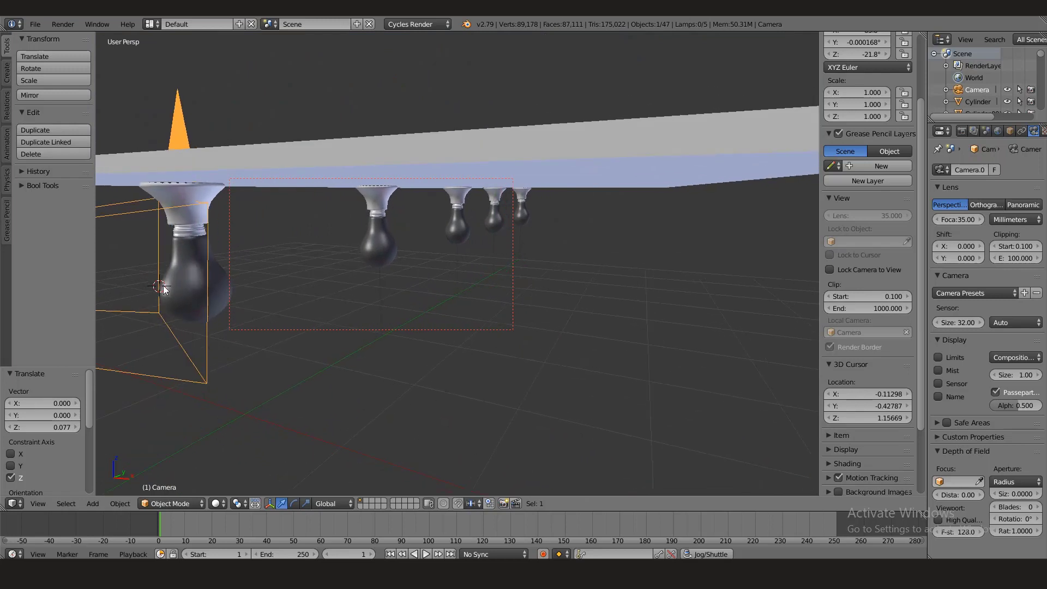
{"action": "middle_click_drag", "start_coordinate": [163, 289], "coordinate": [273, 285]}
{"action": "key", "text": "shift+a"}
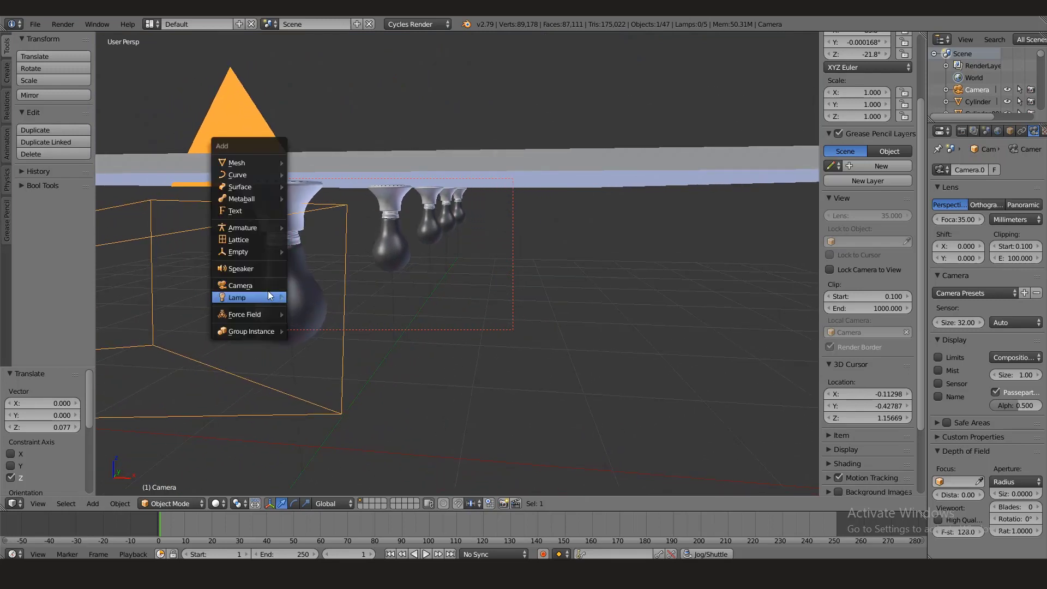
{"action": "mouse_move", "coordinate": [257, 259]}
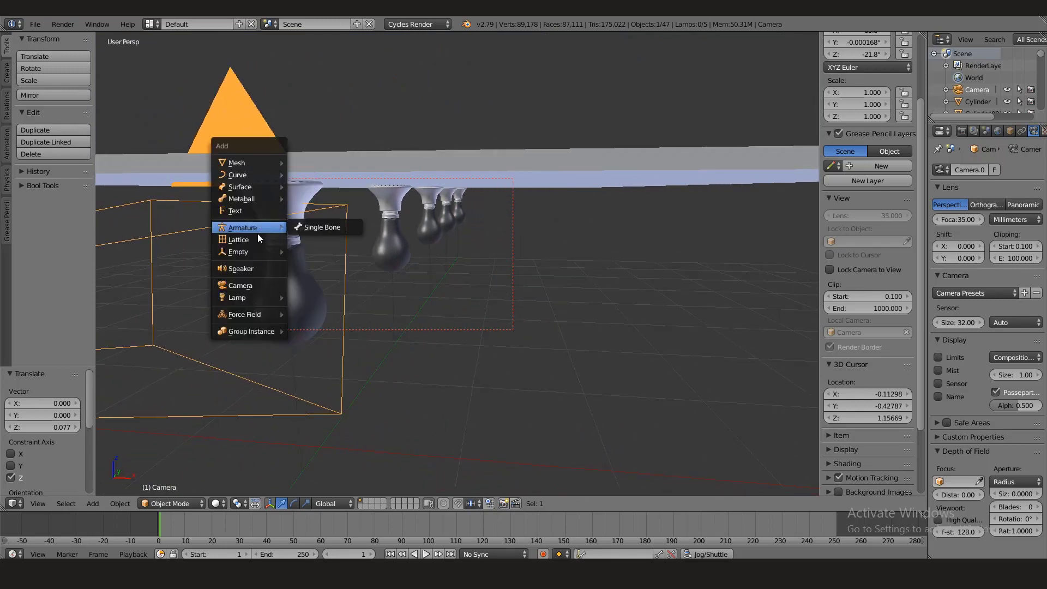
{"action": "left_click", "coordinate": [307, 251]}
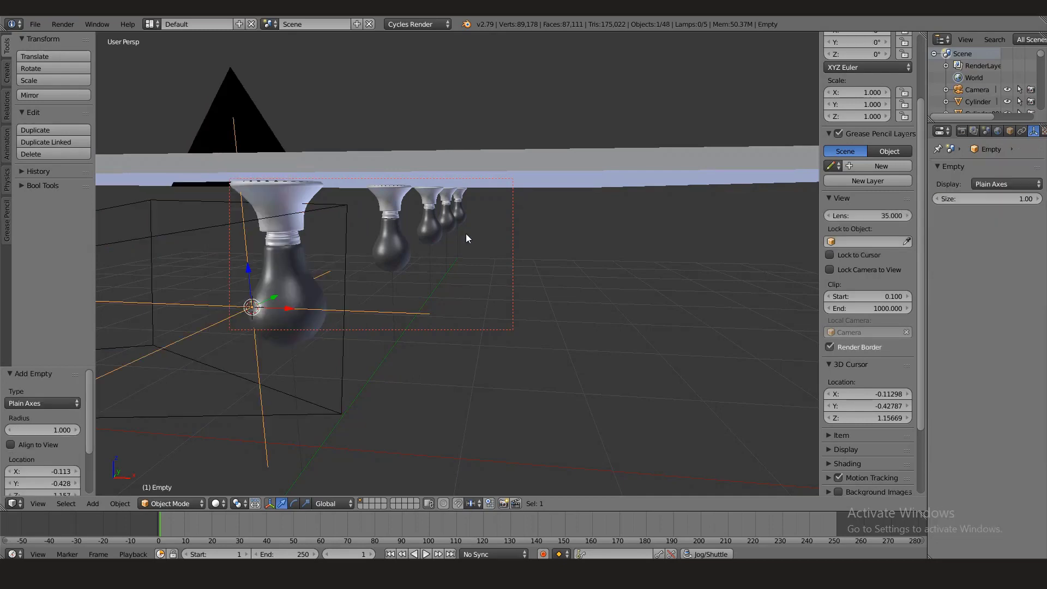
{"action": "key", "text": "s"}
{"action": "left_click", "coordinate": [300, 289]}
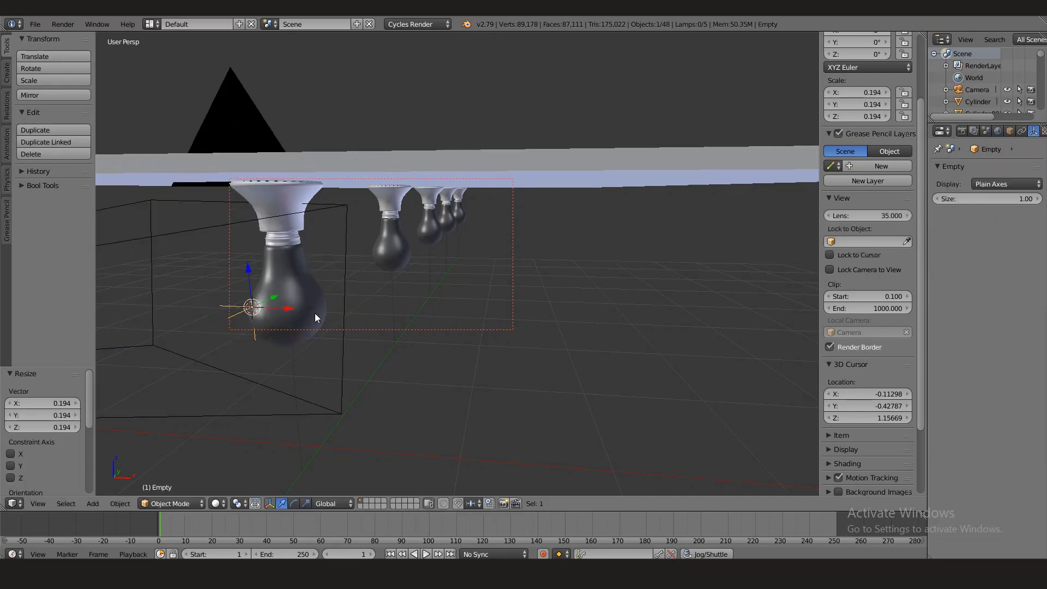
- Select the camera and set its depth of field focus object to the empty on the nearest bulb
{"action": "scroll", "coordinate": [324, 316], "scroll_direction": "up", "scroll_amount": 3}
{"action": "middle_click_drag", "start_coordinate": [335, 320], "coordinate": [354, 316]}
{"action": "middle_click_drag", "start_coordinate": [619, 332], "coordinate": [527, 286]}
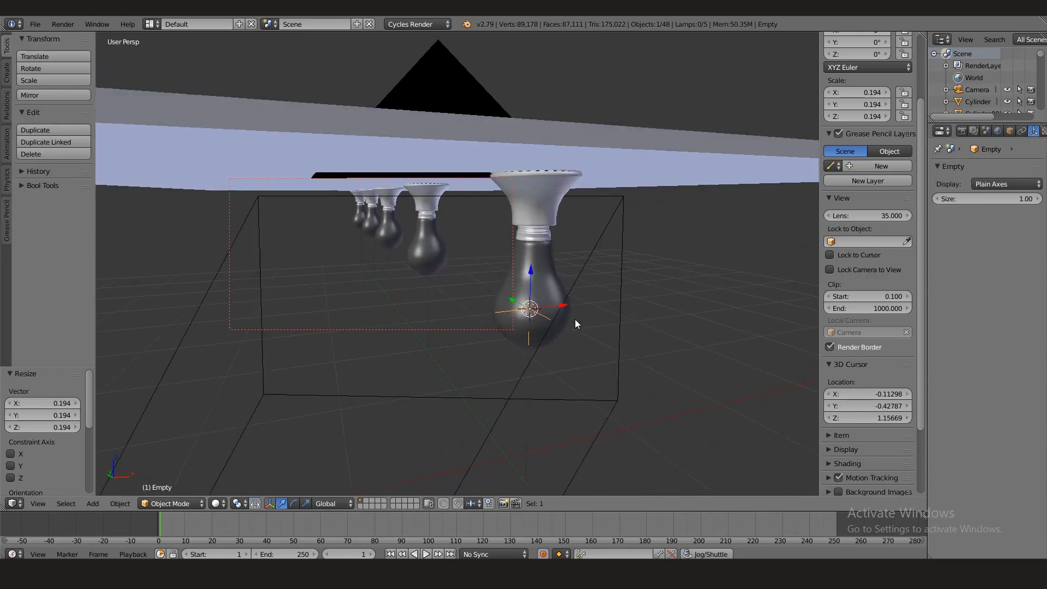
{"action": "right_click", "coordinate": [620, 220]}
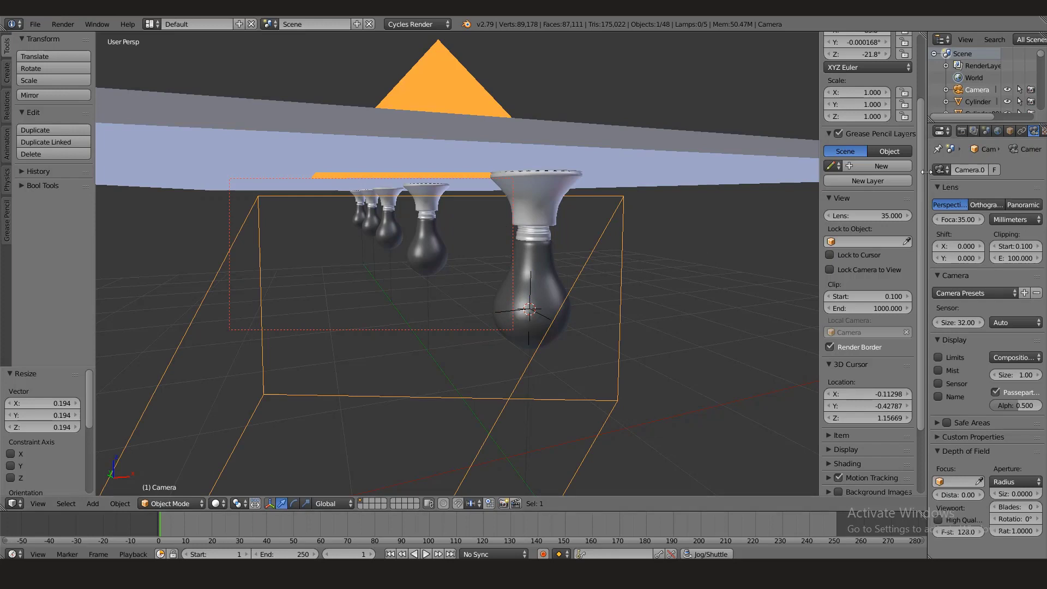
{"action": "left_click_drag", "start_coordinate": [926, 172], "coordinate": [838, 173]}
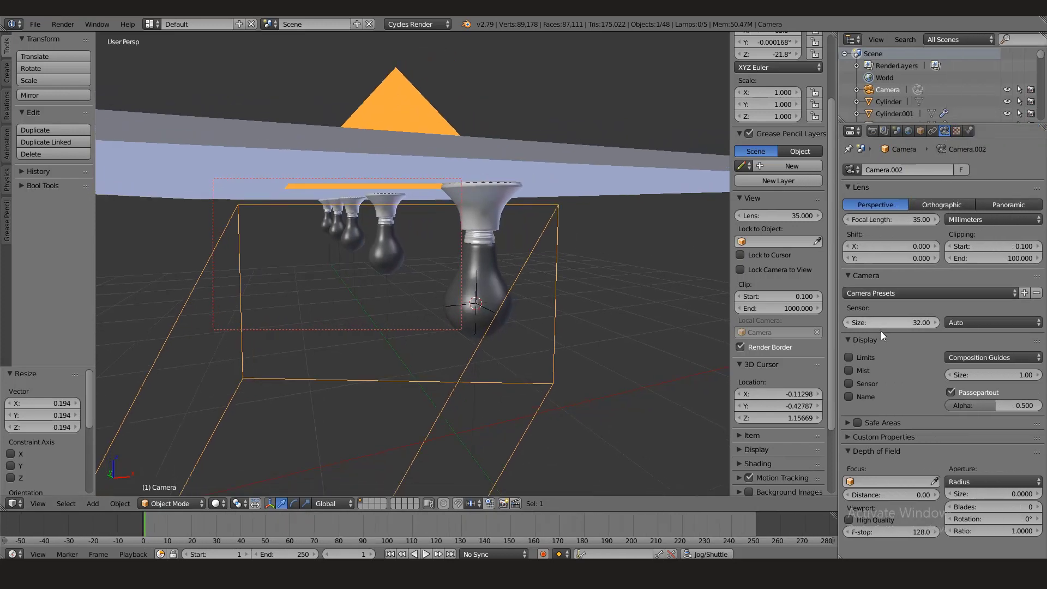
{"action": "left_click", "coordinate": [936, 482]}
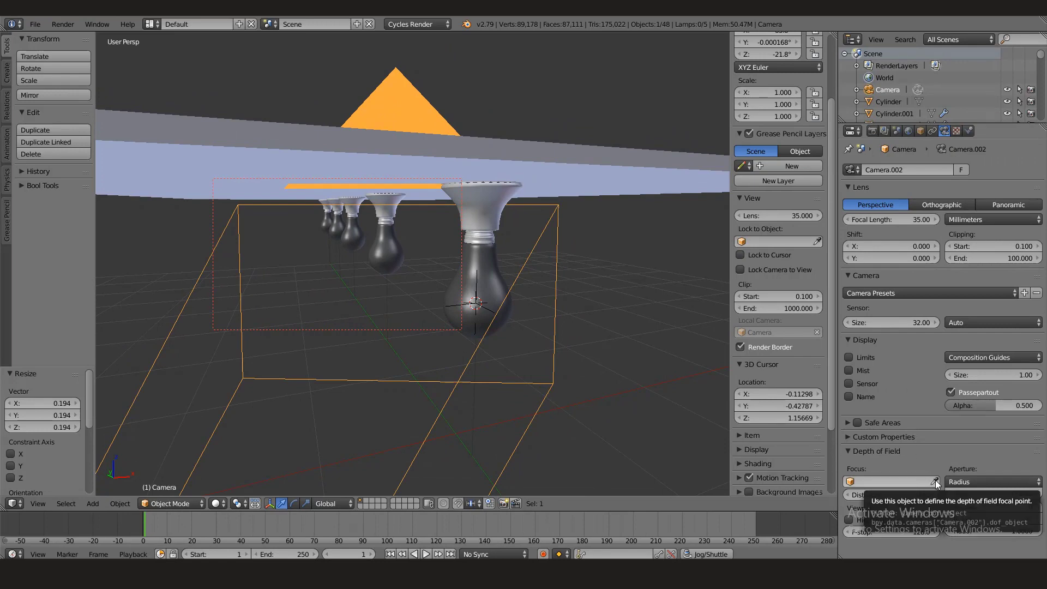
{"action": "left_click", "coordinate": [497, 309]}
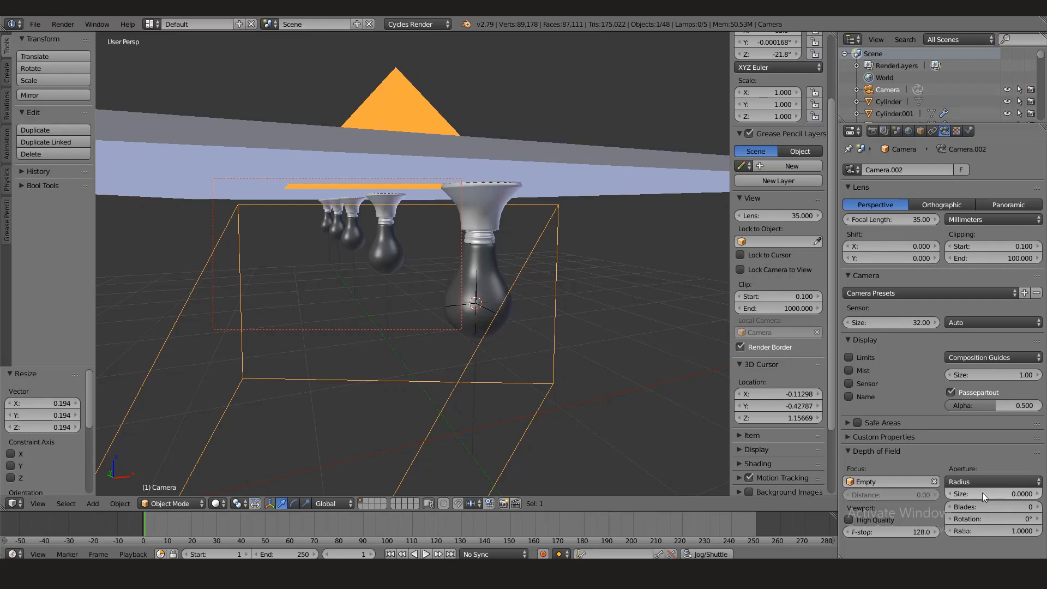
- Show the camera view in Rendered shading and set a render border enclosing the whole camera frame
{"action": "left_click", "coordinate": [224, 503]}
{"action": "left_click", "coordinate": [256, 424]}
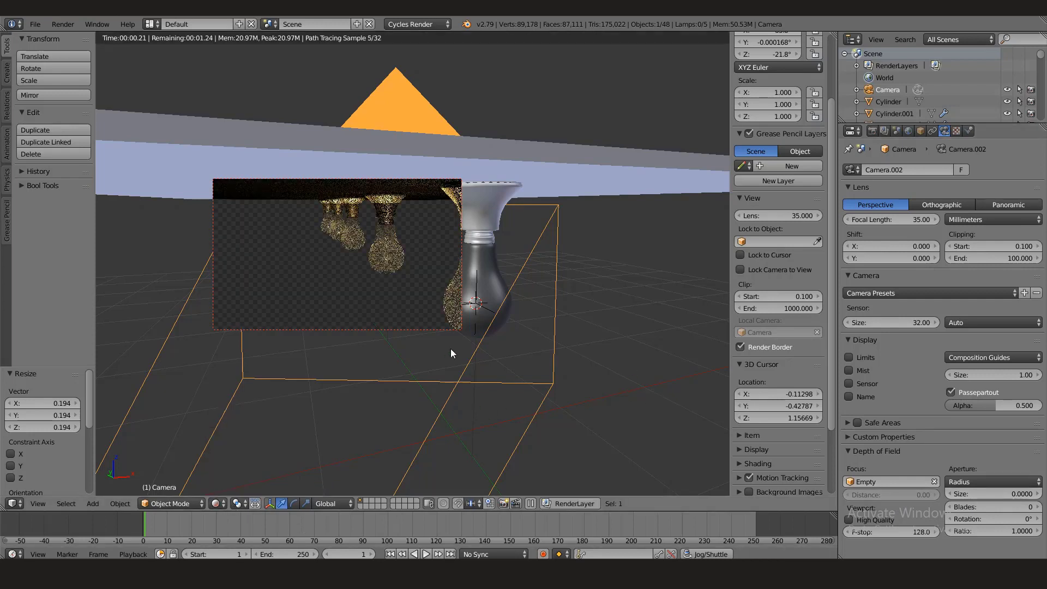
{"action": "left_click", "coordinate": [39, 503]}
{"action": "left_click", "coordinate": [63, 457]}
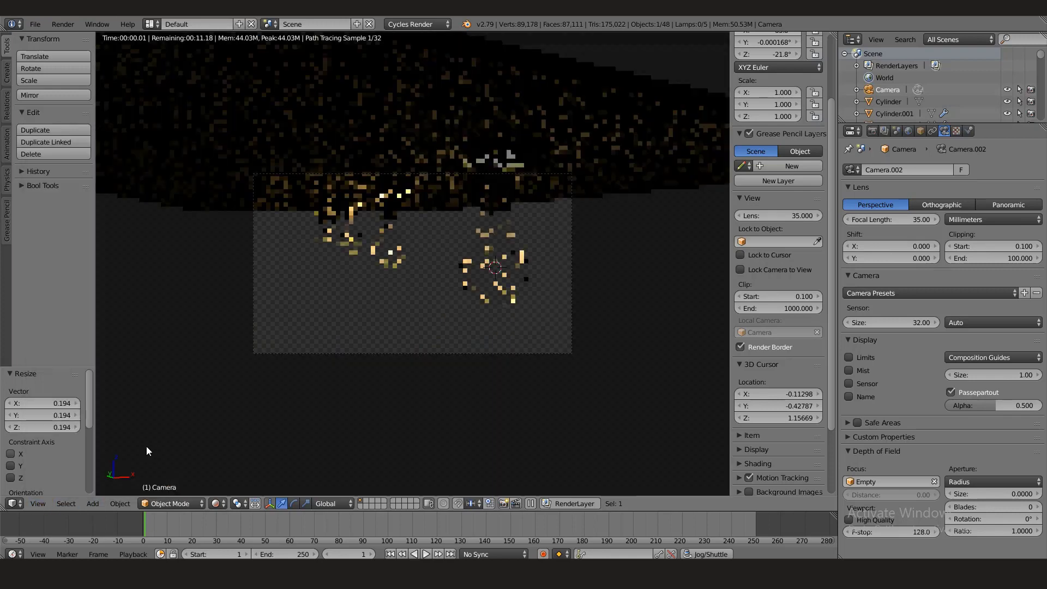
{"action": "key", "text": "ctrl+b"}
{"action": "left_click_drag", "start_coordinate": [235, 153], "coordinate": [621, 404]}
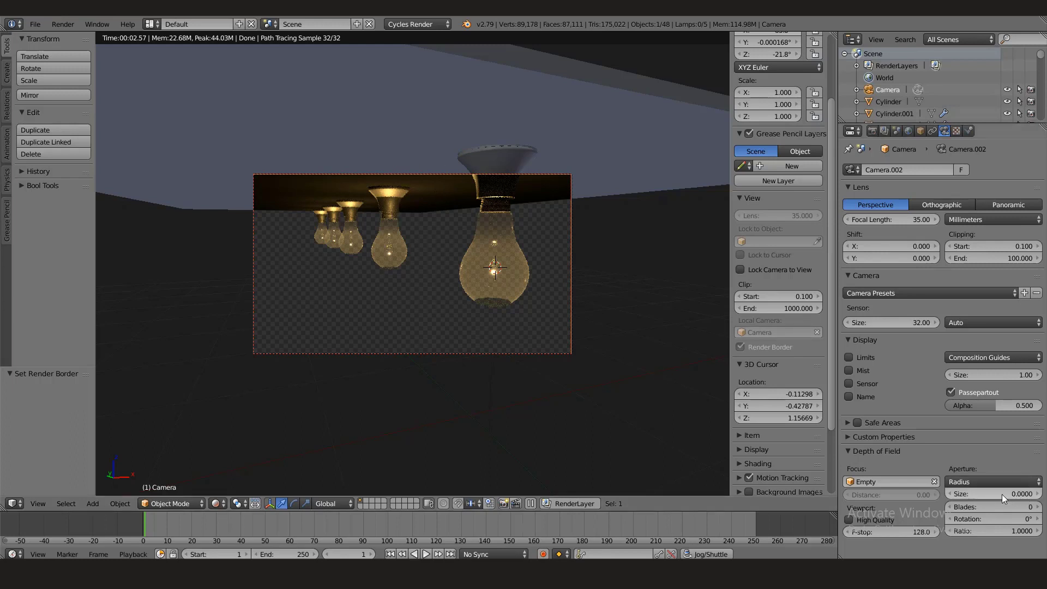
- Try a depth of field aperture size of 0.112 on the camera, and reduce the size to 0.005
{"action": "left_click_drag", "start_coordinate": [1002, 494], "coordinate": [1036, 494]}
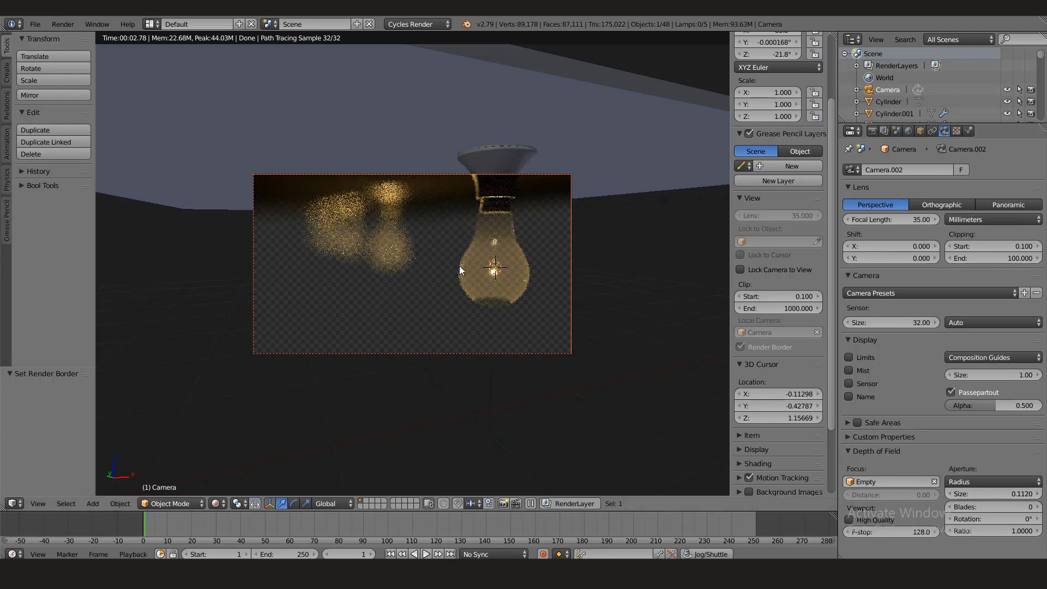
{"action": "left_click", "coordinate": [978, 495]}
{"action": "key", "text": "BackSpace"}
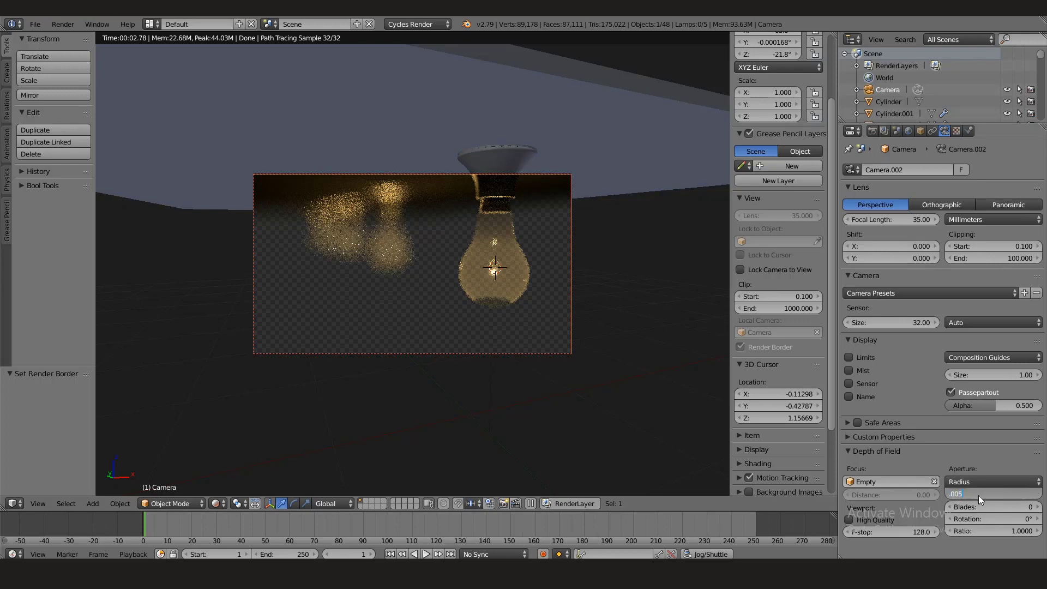
{"action": "key", "text": "Return"}
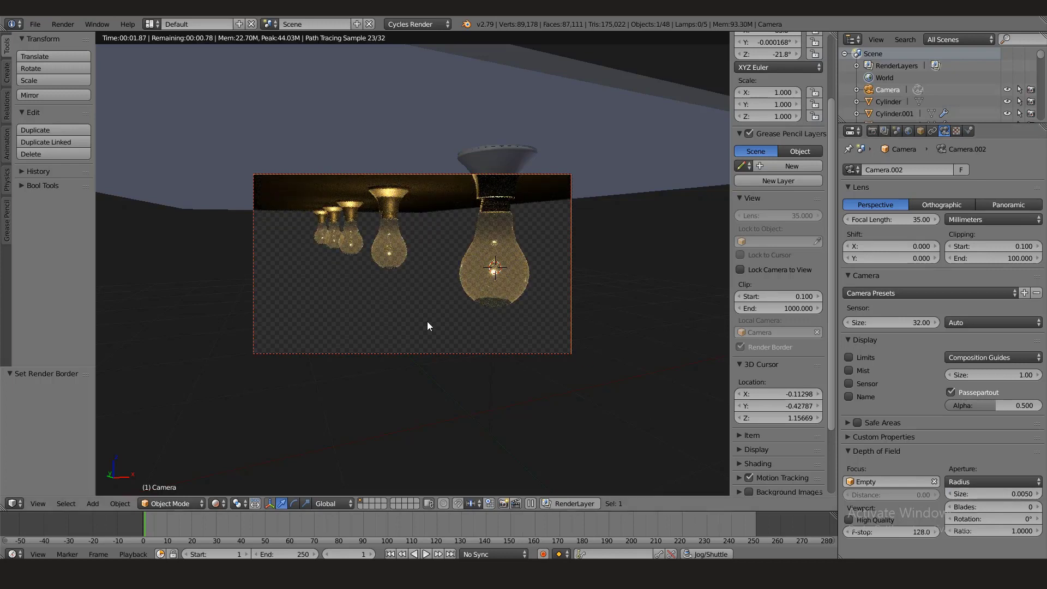
- Try a depth of field aperture size of 0.098 on the camera
{"action": "left_click", "coordinate": [973, 491]}
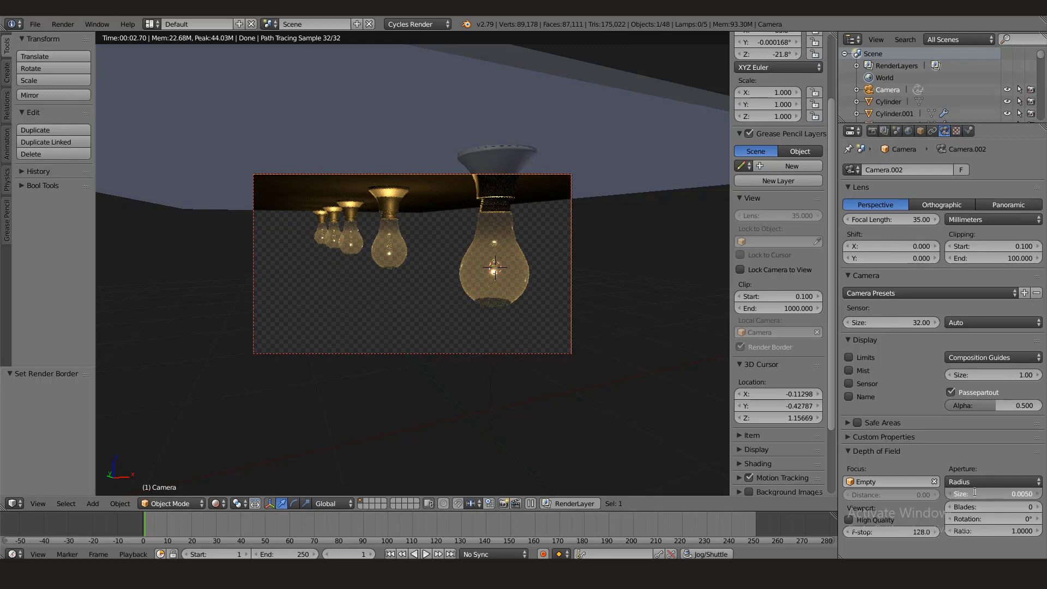
{"action": "key", "text": "BackSpace"}
{"action": "key", "text": "Return"}
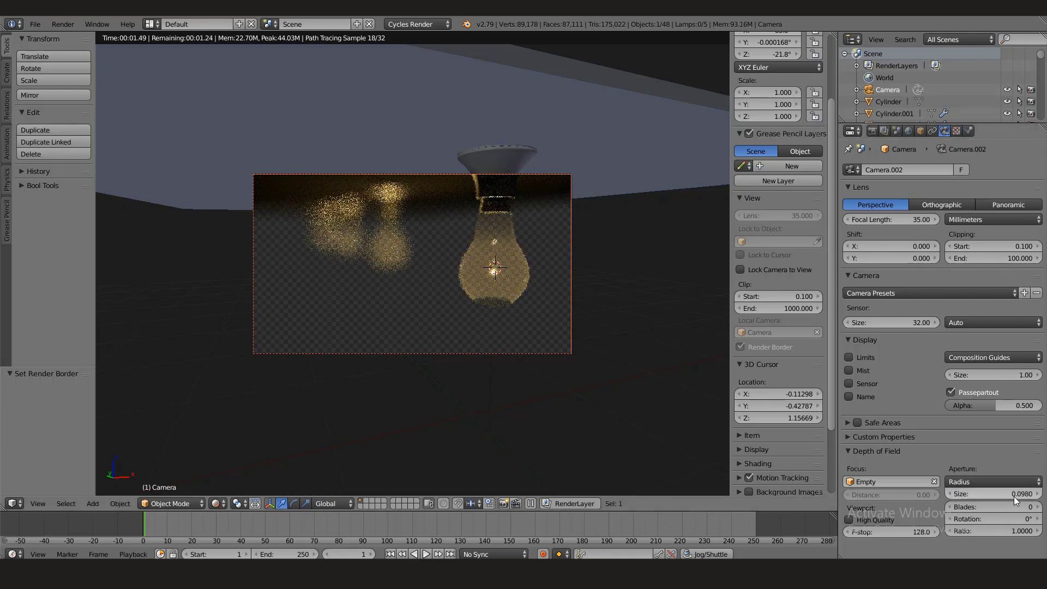
- Set the camera's depth of field aperture size to 0.026 and save the file over the existing one
{"action": "left_click_drag", "start_coordinate": [997, 494], "coordinate": [893, 494], "text": "shift"}
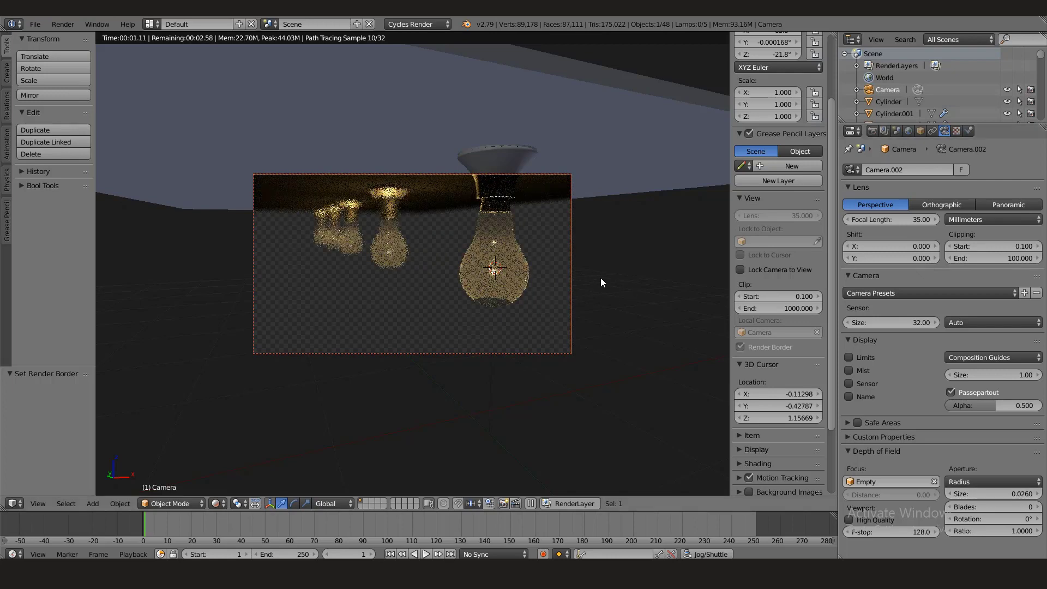
{"action": "key", "text": "ctrl+s"}
{"action": "key", "text": "Return"}
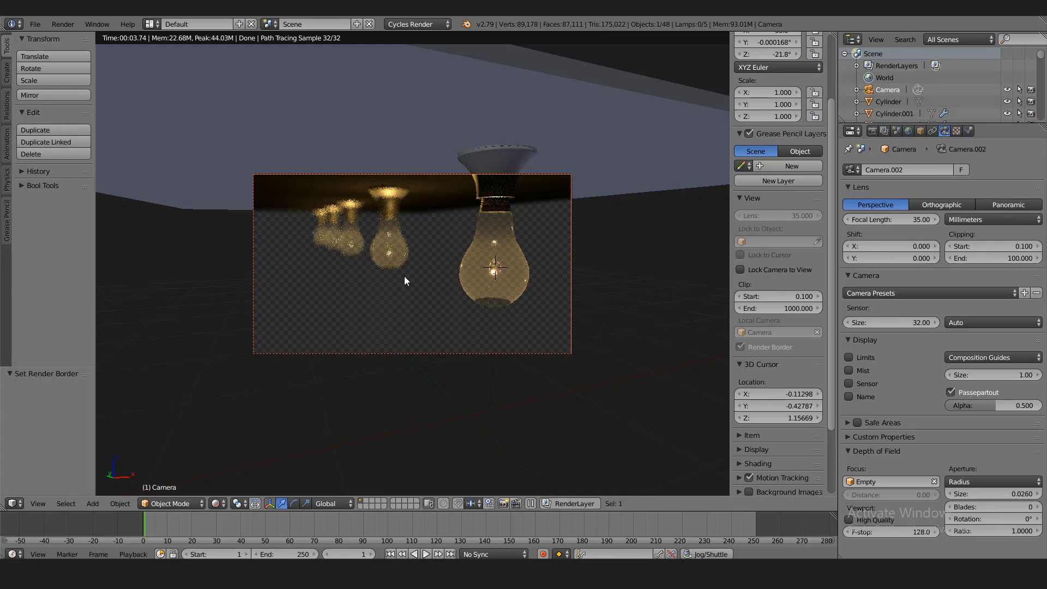
- Render a still image of the light bulbs from the camera at the current render settings
{"action": "left_click", "coordinate": [873, 131]}
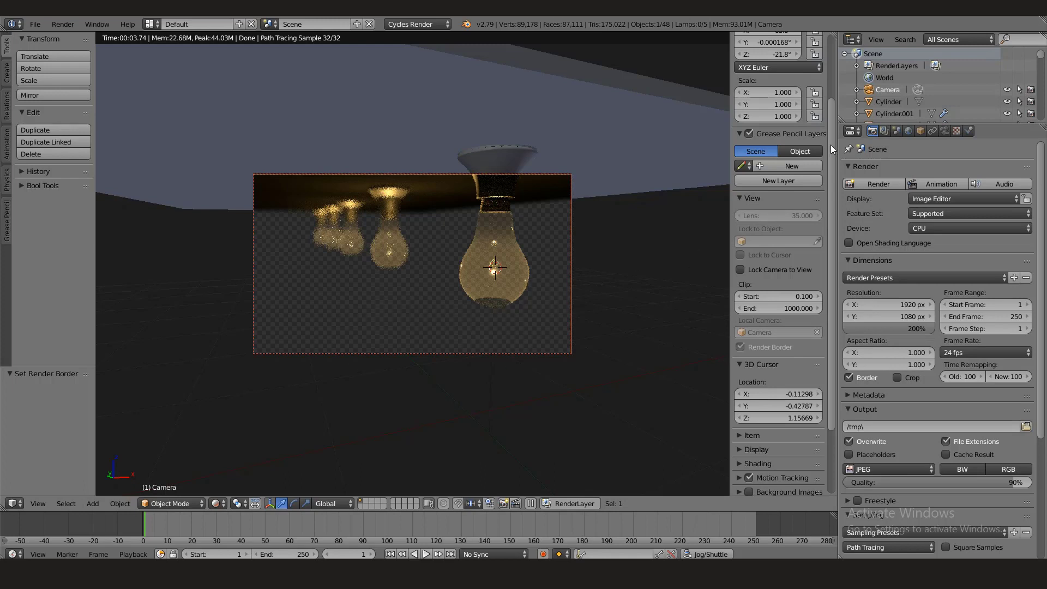
{"action": "left_click", "coordinate": [892, 184]}
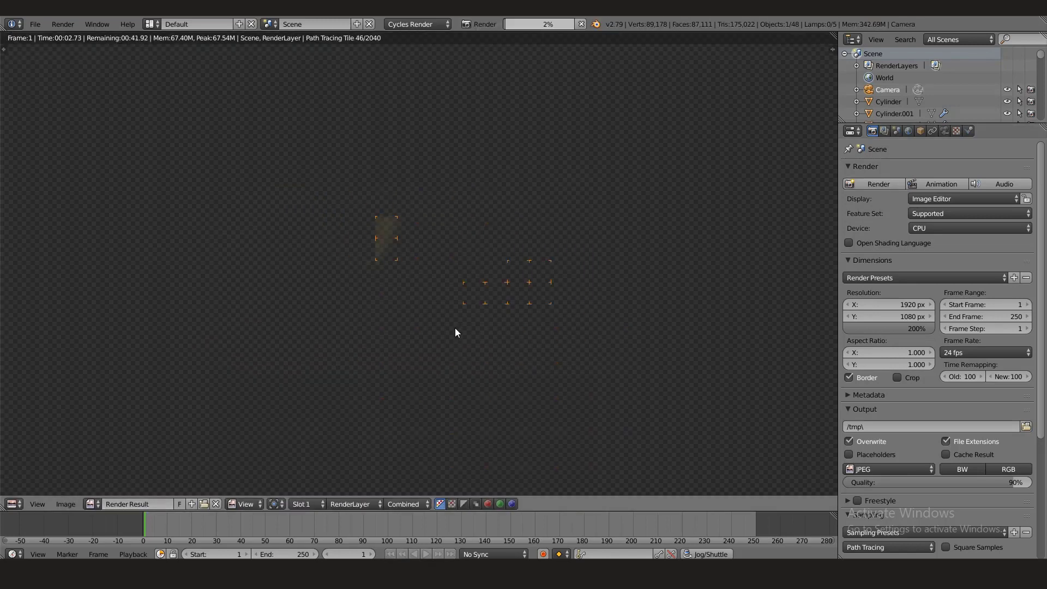
{"action": "scroll", "coordinate": [455, 326], "scroll_direction": "down", "scroll_amount": 5}
{"action": "scroll", "coordinate": [455, 326], "scroll_direction": "up", "scroll_amount": 2}
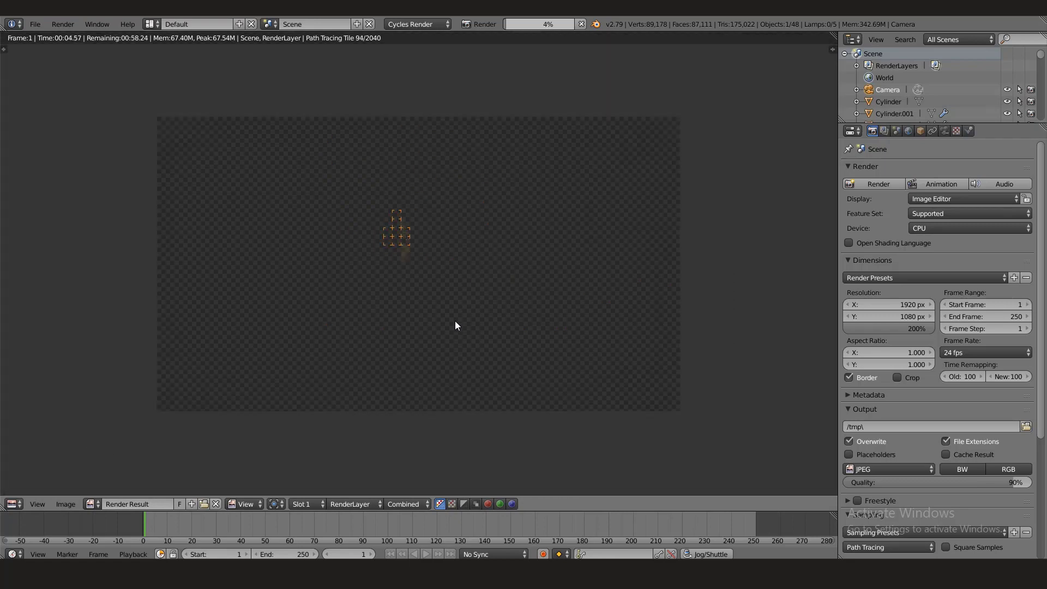